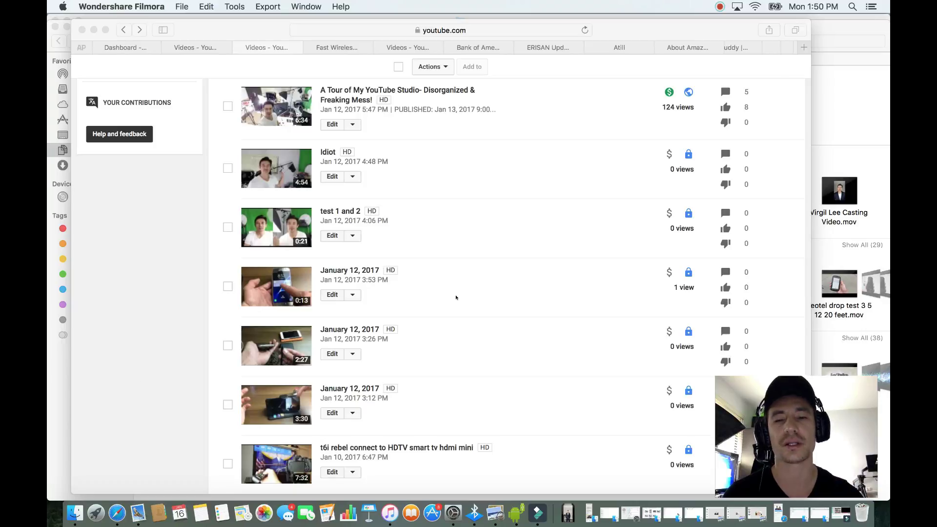
- Open Enhancements for the 0:13 'January 12, 2017' clip from its Edit menu
{"action": "scroll", "coordinate": [456, 298], "scroll_direction": "up", "scroll_amount": 2}
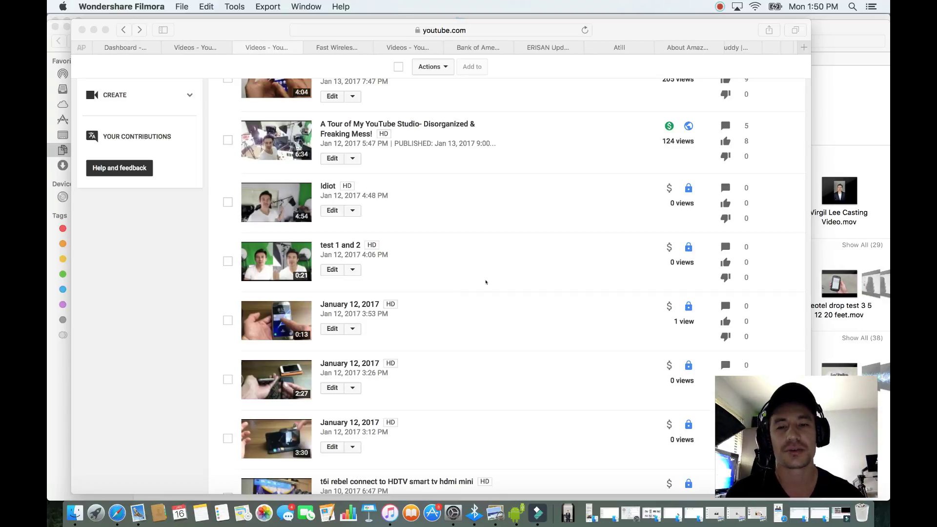
{"action": "scroll", "coordinate": [485, 282], "scroll_direction": "up", "scroll_amount": 10}
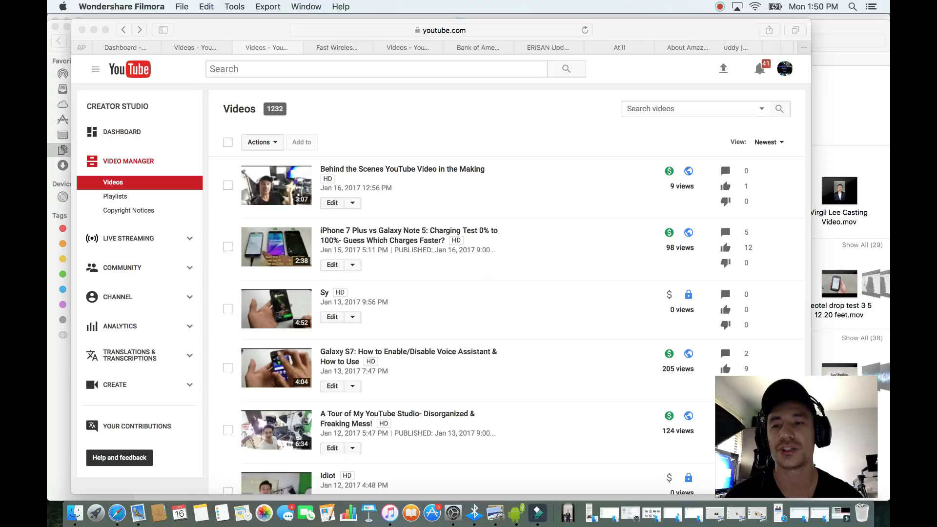
{"action": "scroll", "coordinate": [498, 383], "scroll_direction": "down", "scroll_amount": 15}
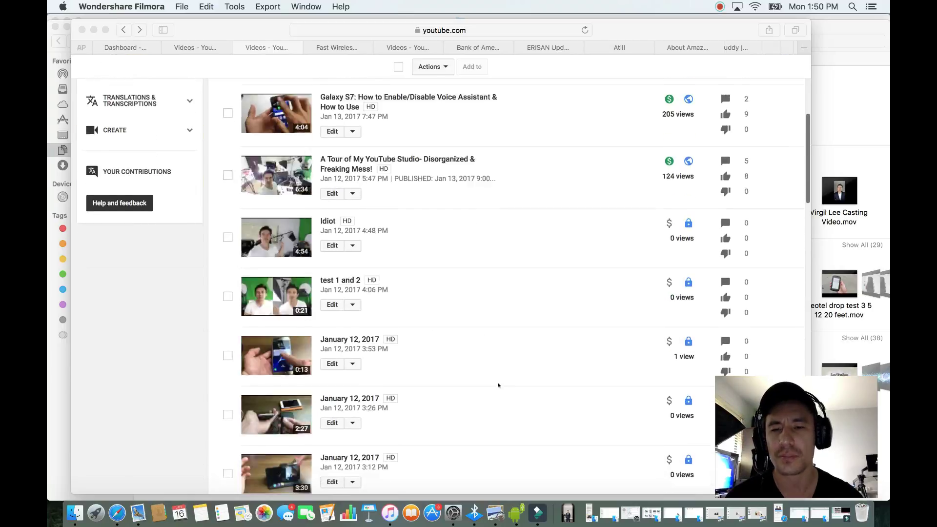
{"action": "scroll", "coordinate": [498, 385], "scroll_direction": "up", "scroll_amount": 1}
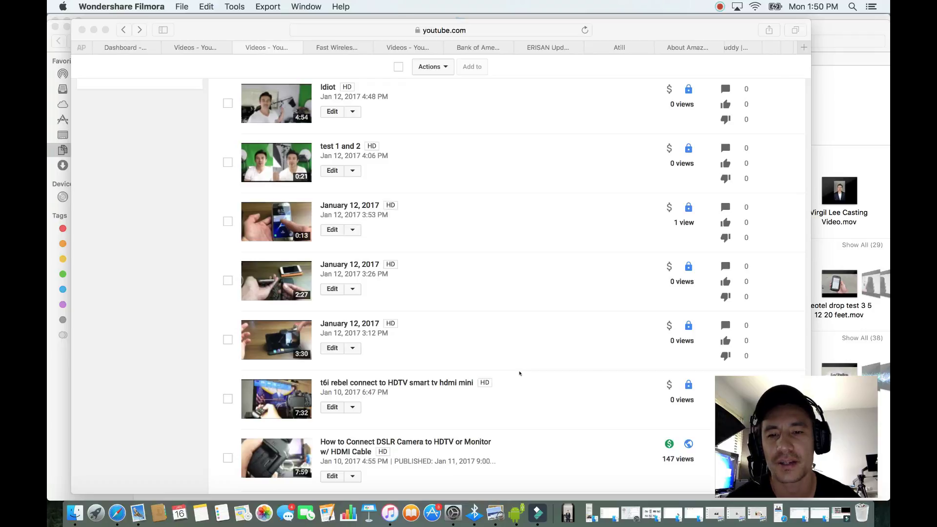
{"action": "scroll", "coordinate": [520, 374], "scroll_direction": "up", "scroll_amount": 2}
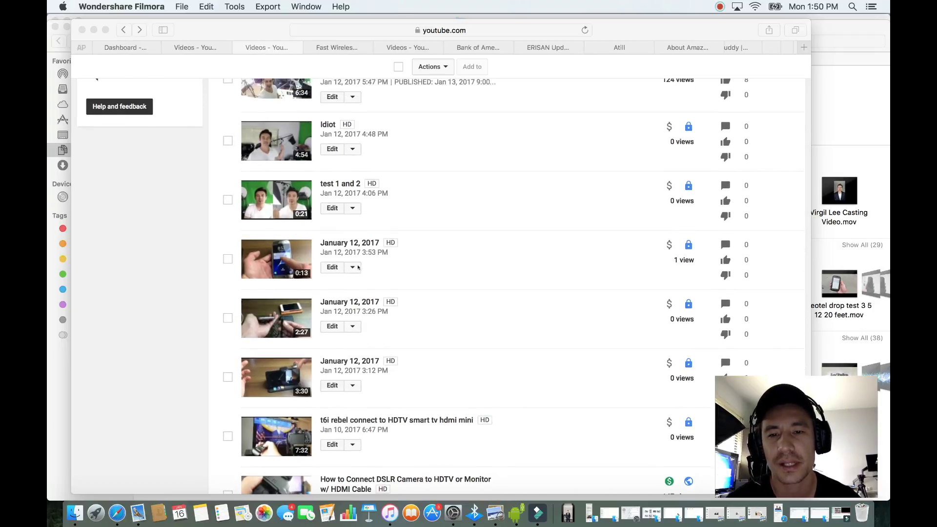
{"action": "left_click", "coordinate": [352, 267]}
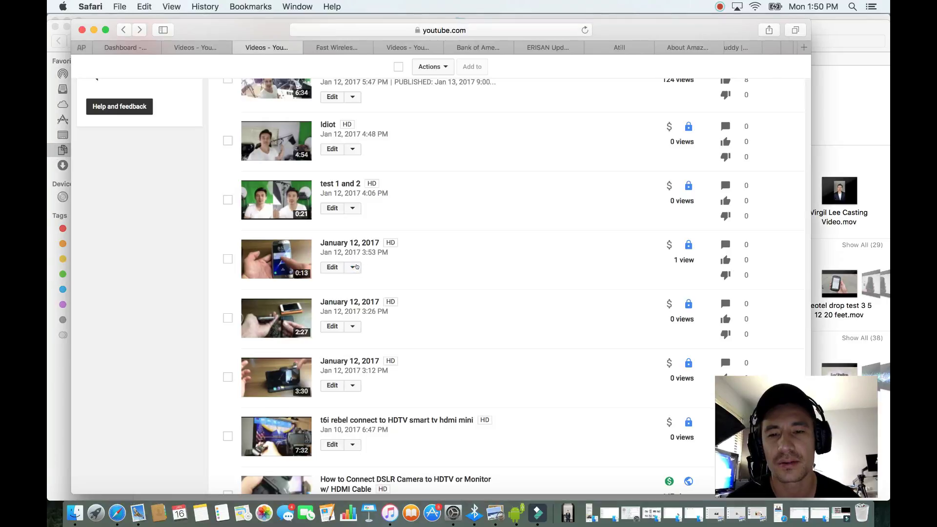
{"action": "left_click", "coordinate": [350, 267]}
{"action": "left_click", "coordinate": [371, 299]}
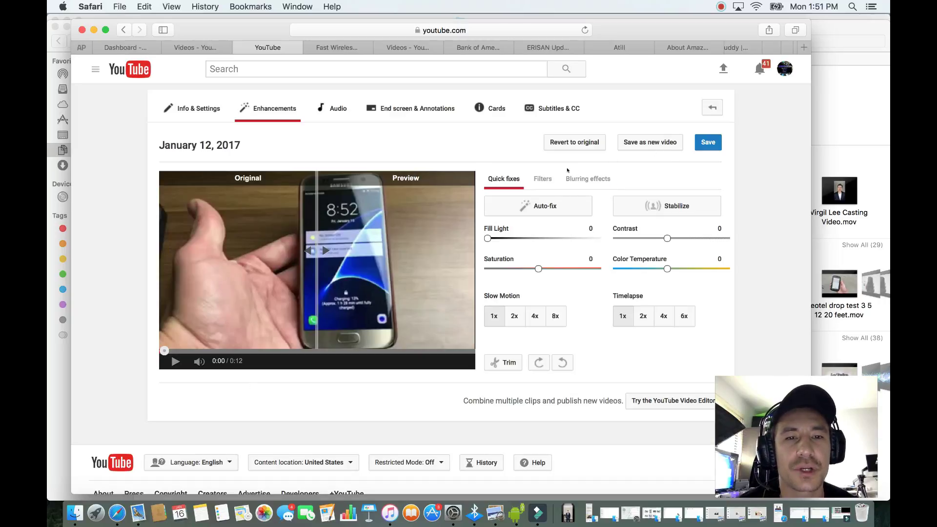
- Switch the phone clip's Enhancements panel to Blurring effects to show Blur faces and Custom blurring
{"action": "left_click", "coordinate": [591, 179]}
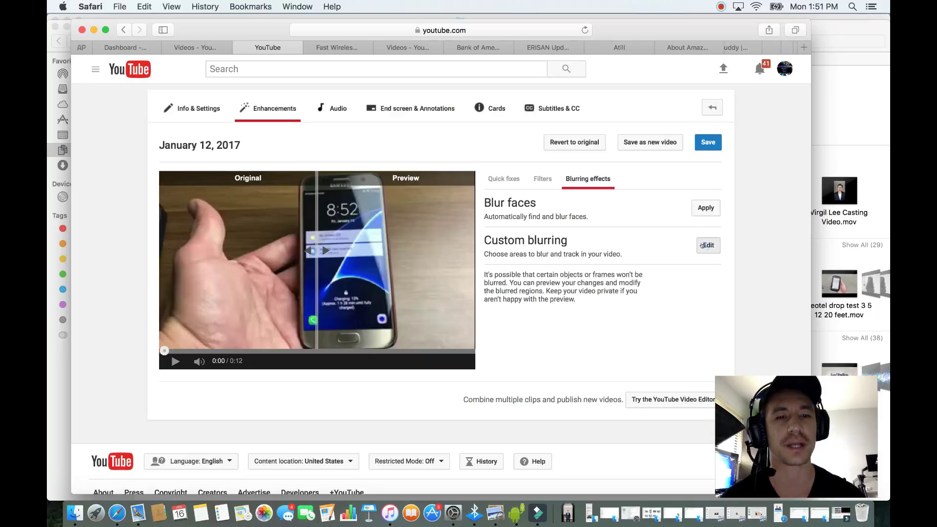
- Start Custom blurring, pause at 0:02, and draw a blur box over the phone screen's top
{"action": "left_click", "coordinate": [706, 245]}
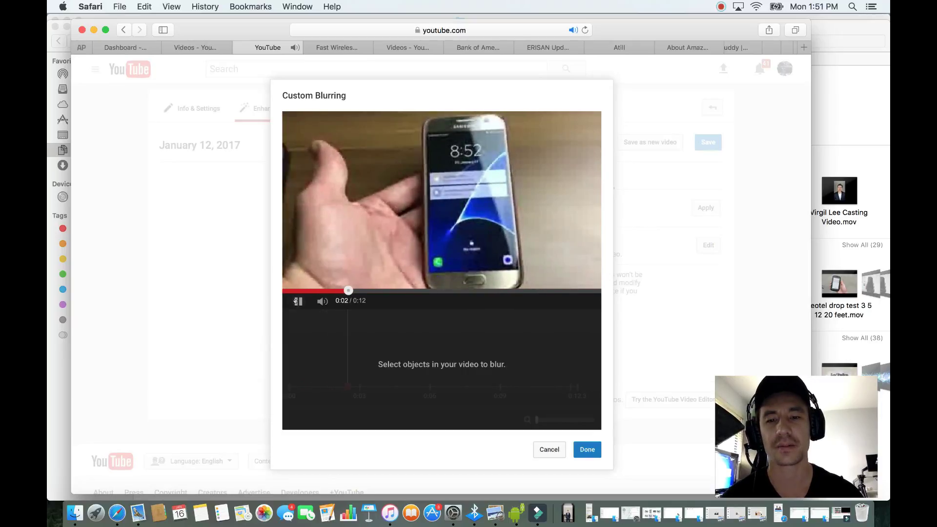
{"action": "left_click", "coordinate": [298, 301]}
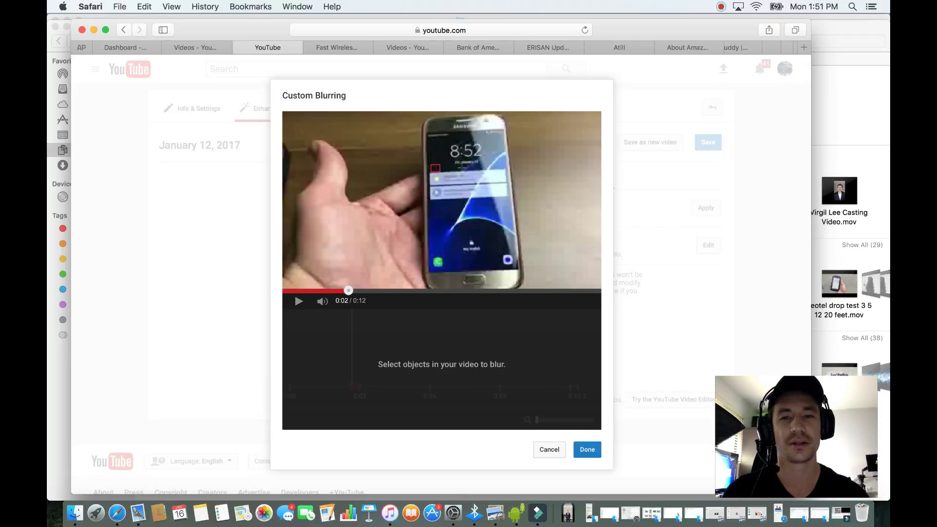
{"action": "mouse_move", "coordinate": [433, 166]}
{"action": "left_mouse_down"}
{"action": "mouse_move", "coordinate": [523, 191]}
{"action": "mouse_move", "coordinate": [461, 155]}
{"action": "mouse_move", "coordinate": [412, 155]}
{"action": "mouse_move", "coordinate": [512, 232]}
{"action": "mouse_move", "coordinate": [466, 264]}
{"action": "mouse_move", "coordinate": [434, 171]}
{"action": "mouse_move", "coordinate": [393, 155]}
{"action": "mouse_move", "coordinate": [569, 160]}
{"action": "mouse_move", "coordinate": [565, 263]}
{"action": "mouse_move", "coordinate": [390, 172]}
{"action": "mouse_move", "coordinate": [392, 155]}
{"action": "mouse_move", "coordinate": [424, 142]}
{"action": "mouse_move", "coordinate": [460, 139]}
{"action": "mouse_move", "coordinate": [493, 155]}
{"action": "mouse_move", "coordinate": [478, 154]}
{"action": "left_mouse_up"}
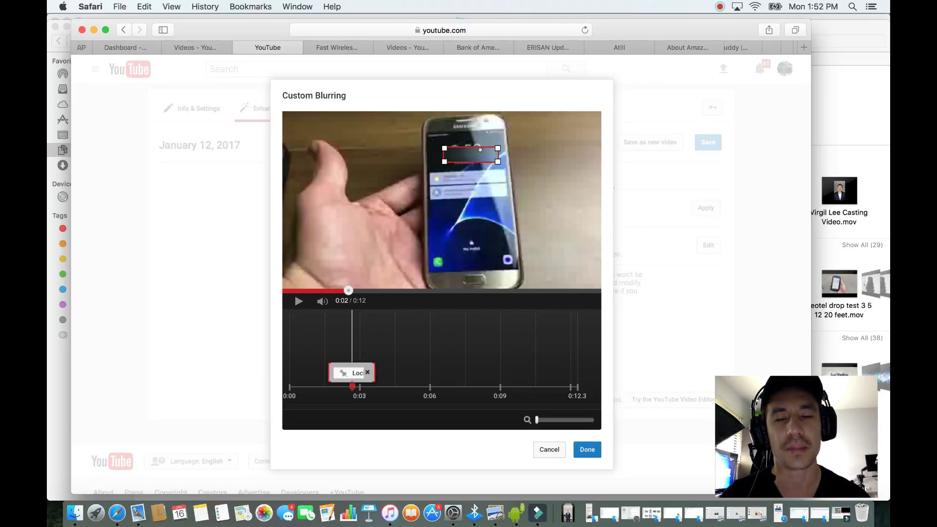
- Move the blur onto the top notification, trim it to about 0:02–0:05, and check playback
{"action": "left_click_drag", "start_coordinate": [479, 150], "coordinate": [504, 182]}
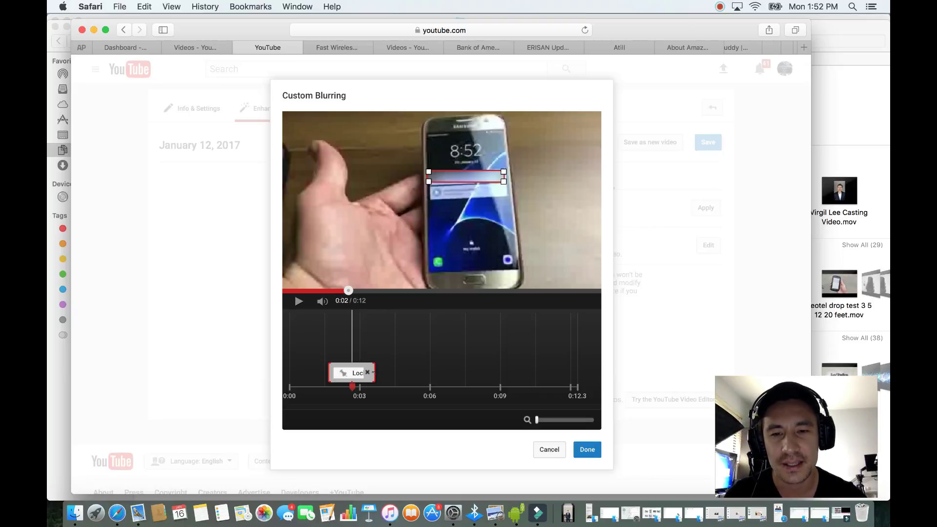
{"action": "left_click_drag", "start_coordinate": [373, 372], "coordinate": [579, 373]}
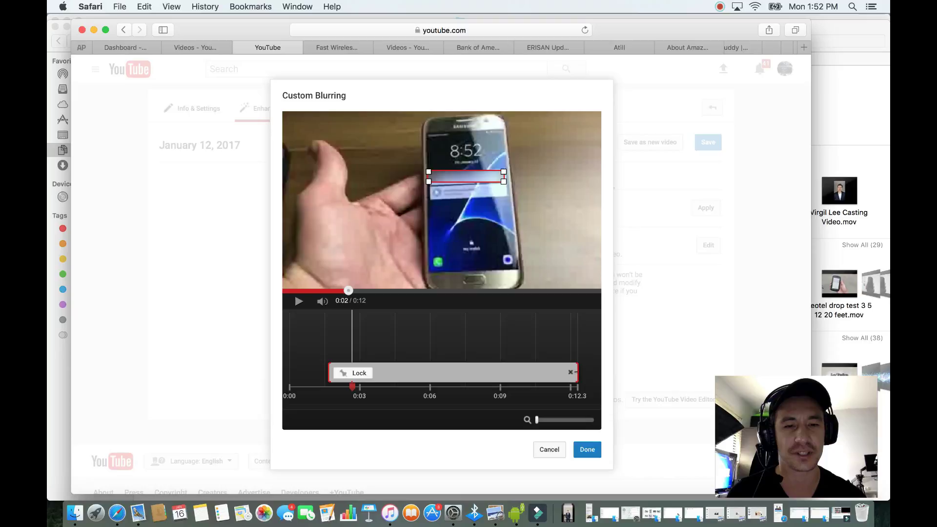
{"action": "left_click_drag", "start_coordinate": [578, 372], "coordinate": [424, 374]}
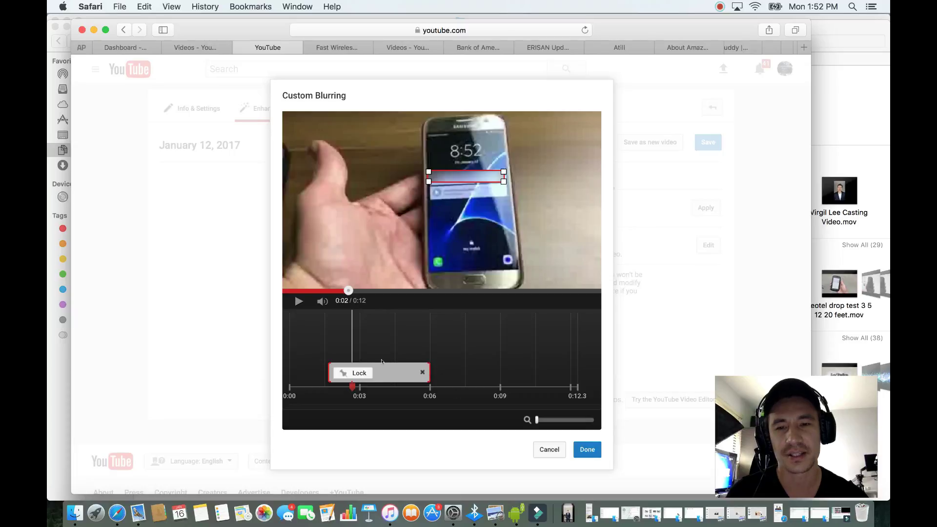
{"action": "left_click", "coordinate": [299, 301]}
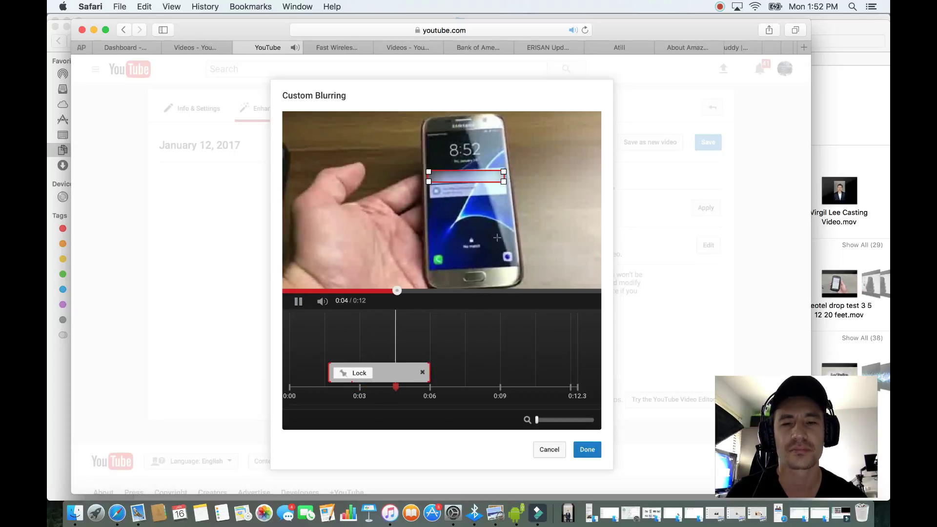
{"action": "left_click", "coordinate": [294, 302]}
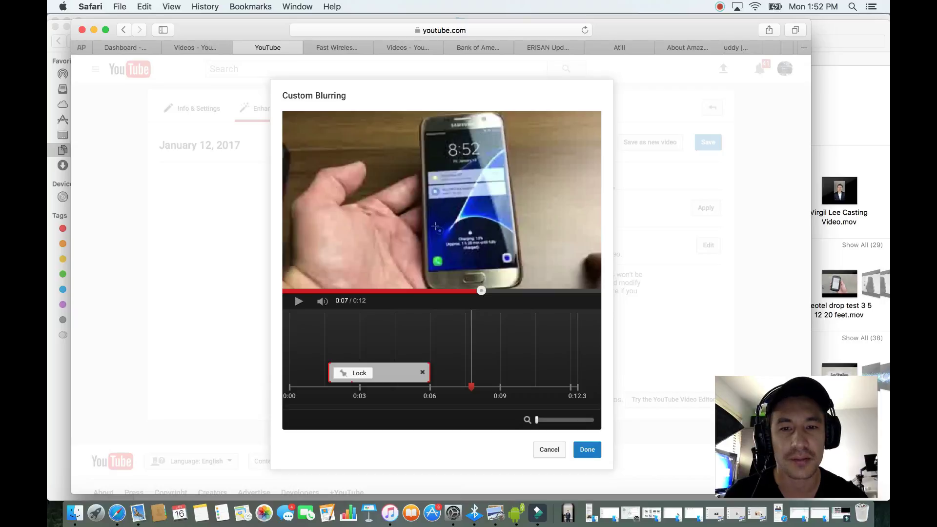
- Add blur boxes over the charging text and 8:52 clock, and adjust the clock blur's timeline clip
{"action": "left_click_drag", "start_coordinate": [439, 231], "coordinate": [498, 252]}
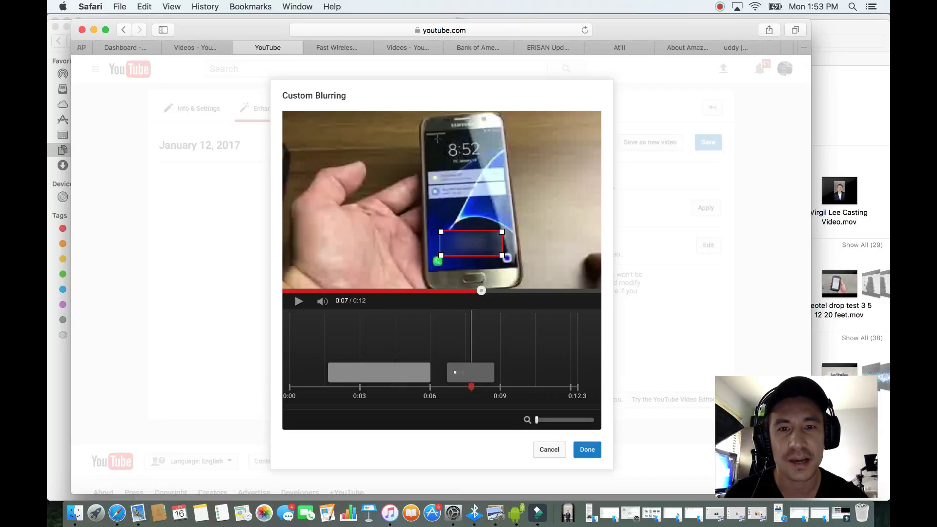
{"action": "left_click_drag", "start_coordinate": [442, 142], "coordinate": [490, 164]}
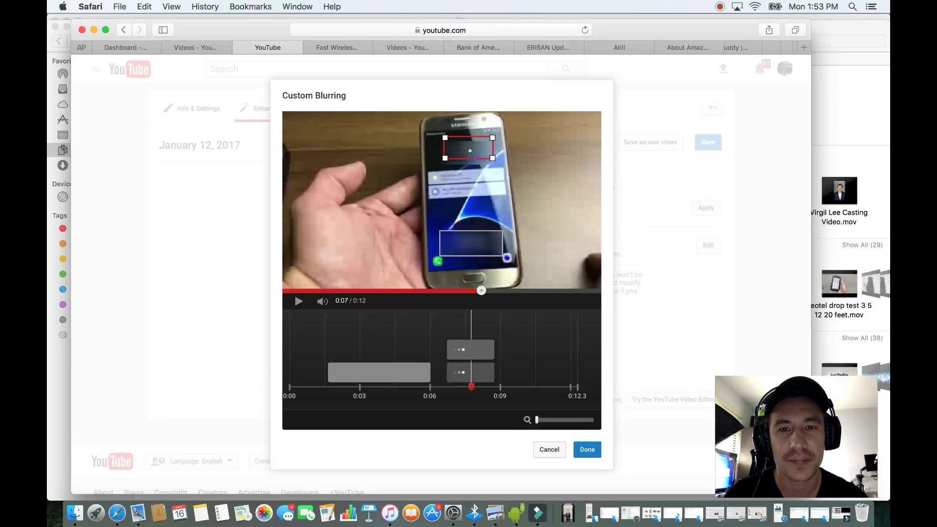
{"action": "left_click", "coordinate": [513, 351]}
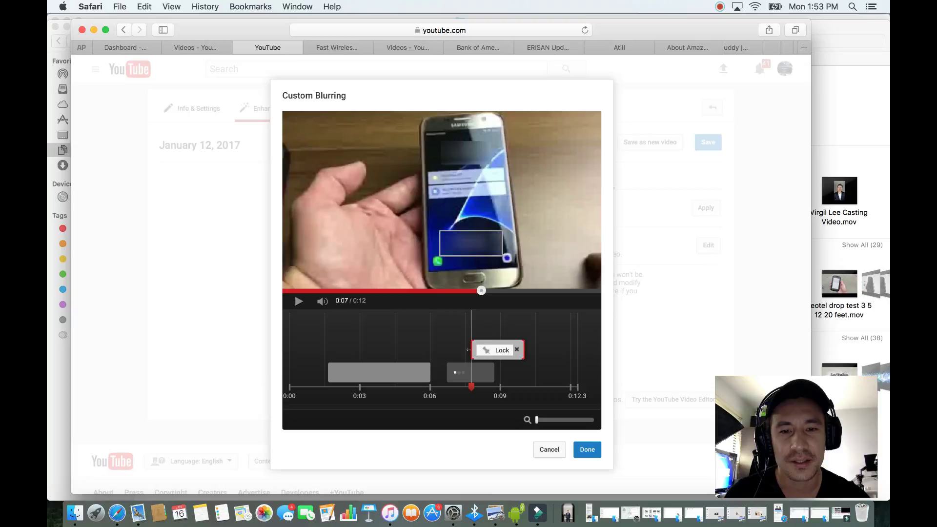
{"action": "left_click_drag", "start_coordinate": [494, 341], "coordinate": [606, 348]}
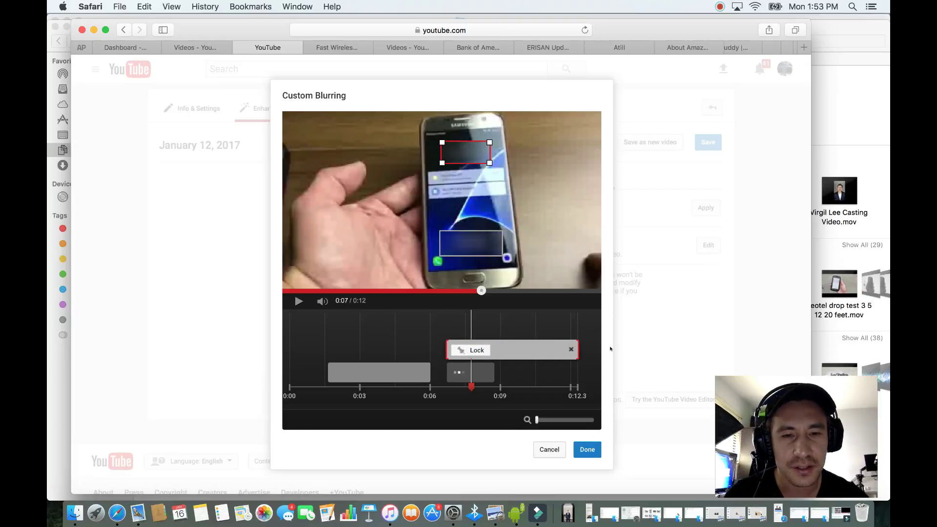
{"action": "left_click", "coordinate": [480, 372]}
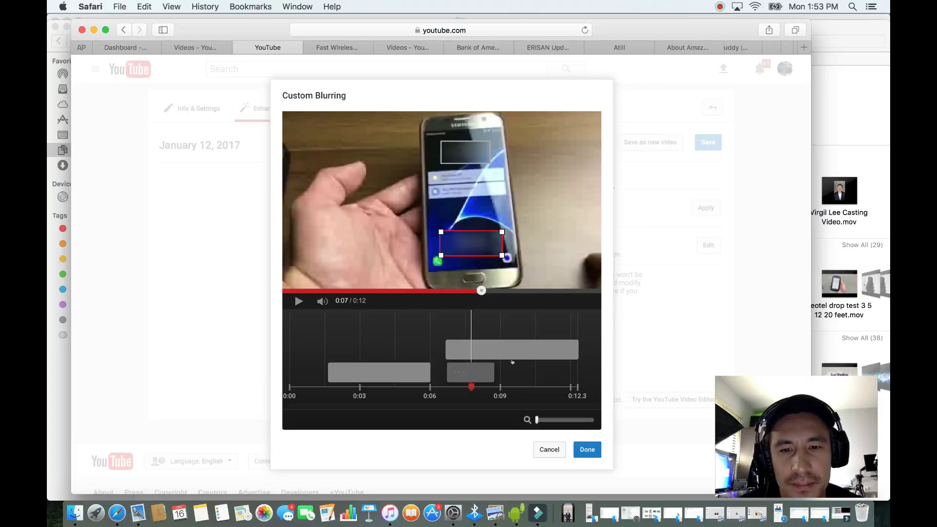
- Check the notification blur and extend the charging-text blur to the clip's end
{"action": "left_click", "coordinate": [388, 374]}
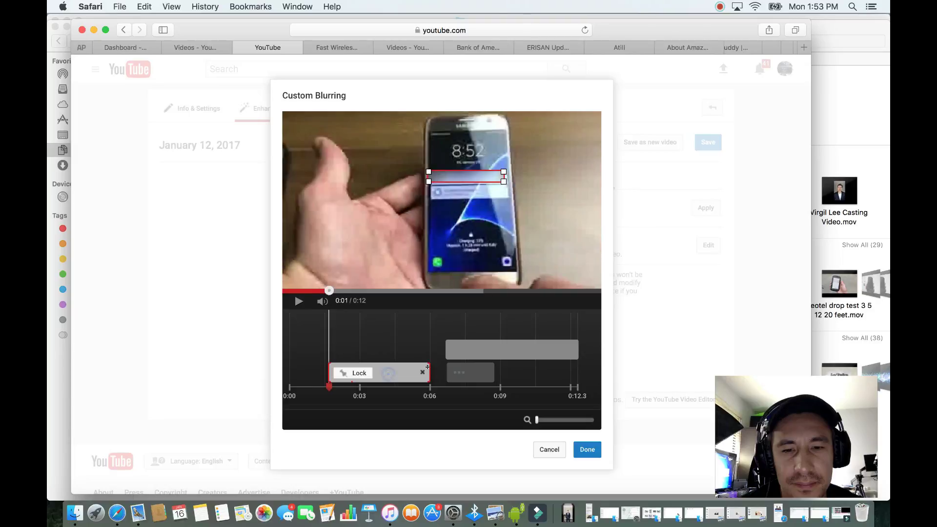
{"action": "left_click", "coordinate": [458, 371]}
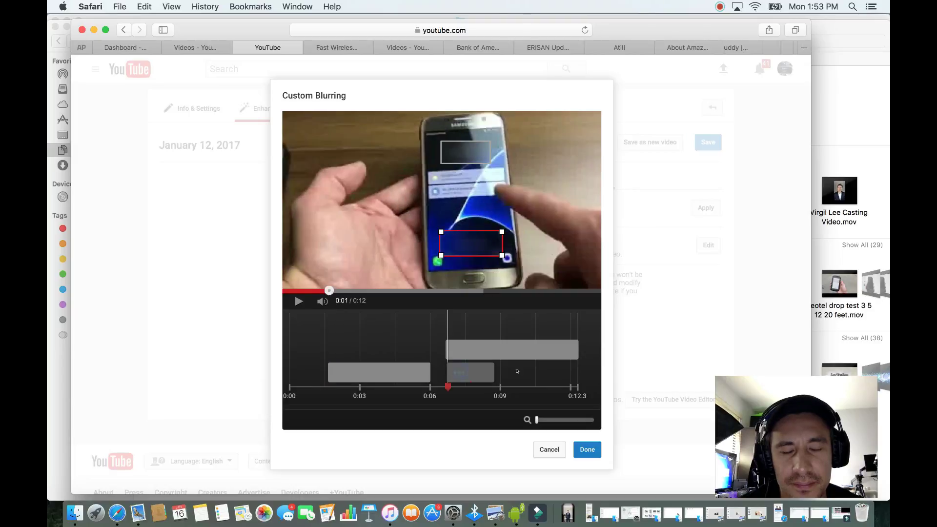
{"action": "left_click", "coordinate": [399, 374]}
{"action": "left_click", "coordinate": [470, 367]}
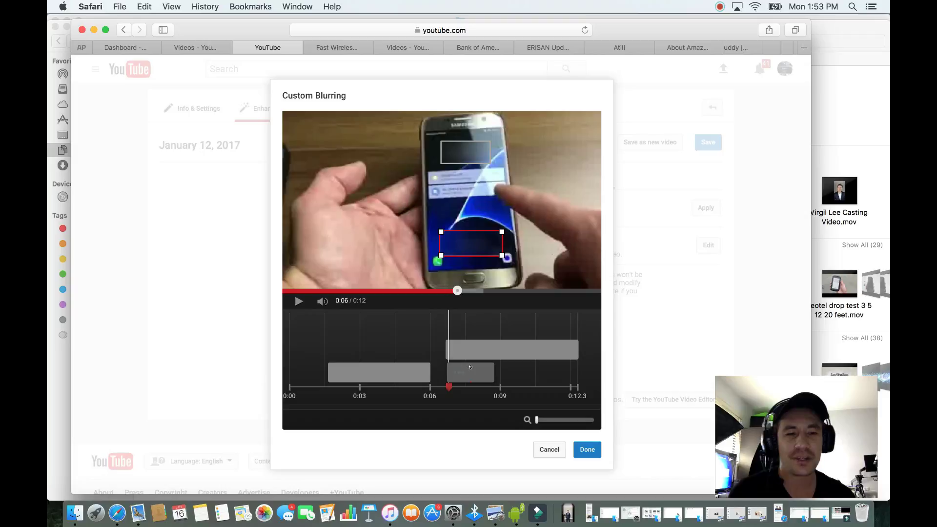
{"action": "left_click", "coordinate": [470, 367]}
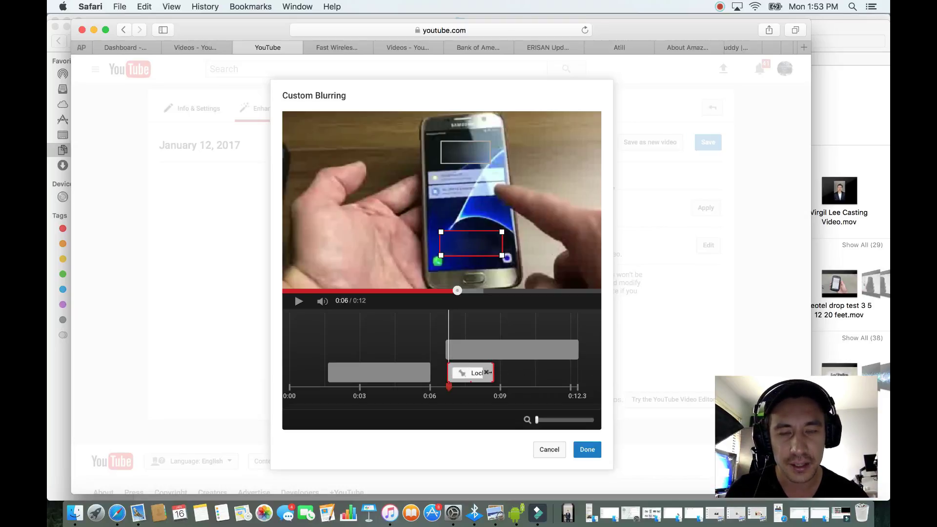
{"action": "left_click_drag", "start_coordinate": [489, 373], "coordinate": [578, 373]}
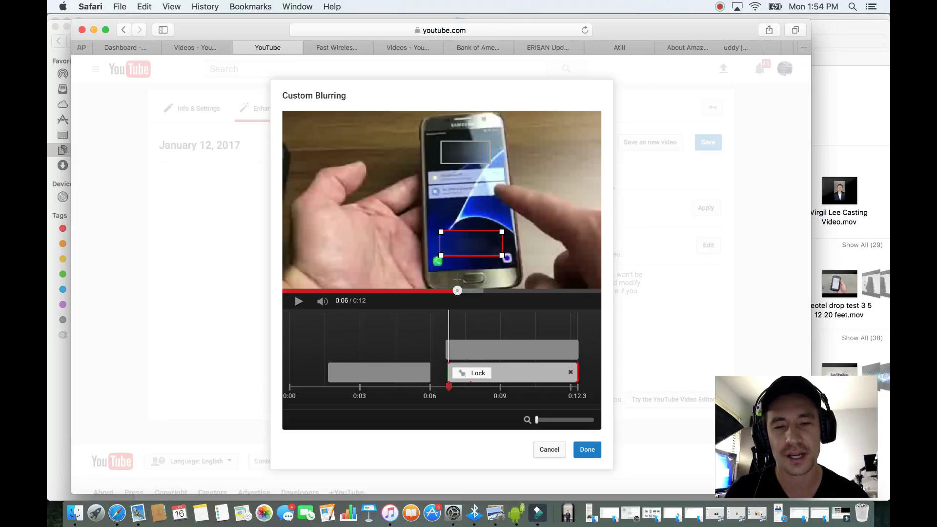
- Shift the clock blur along the timeline, then replay the preview from the start
{"action": "left_click", "coordinate": [476, 350]}
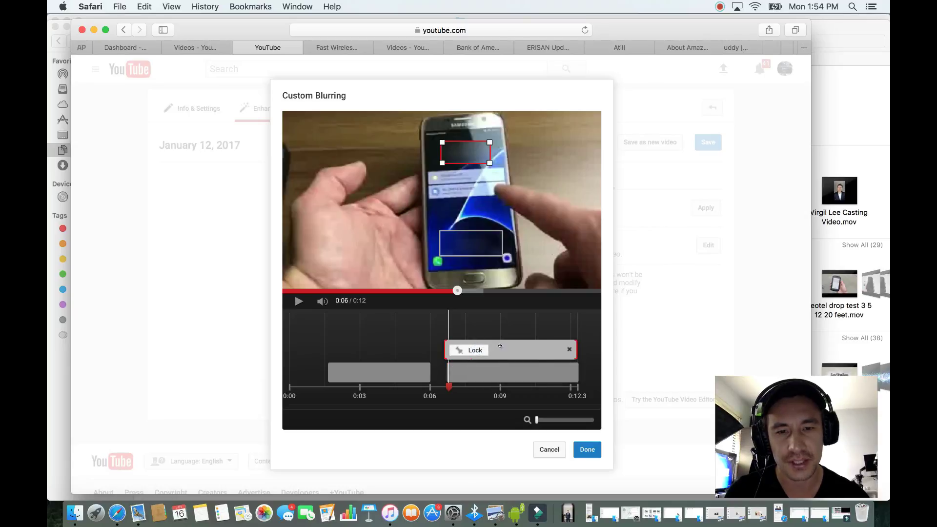
{"action": "left_click_drag", "start_coordinate": [502, 345], "coordinate": [525, 349]}
{"action": "left_click_drag", "start_coordinate": [457, 291], "coordinate": [291, 282]}
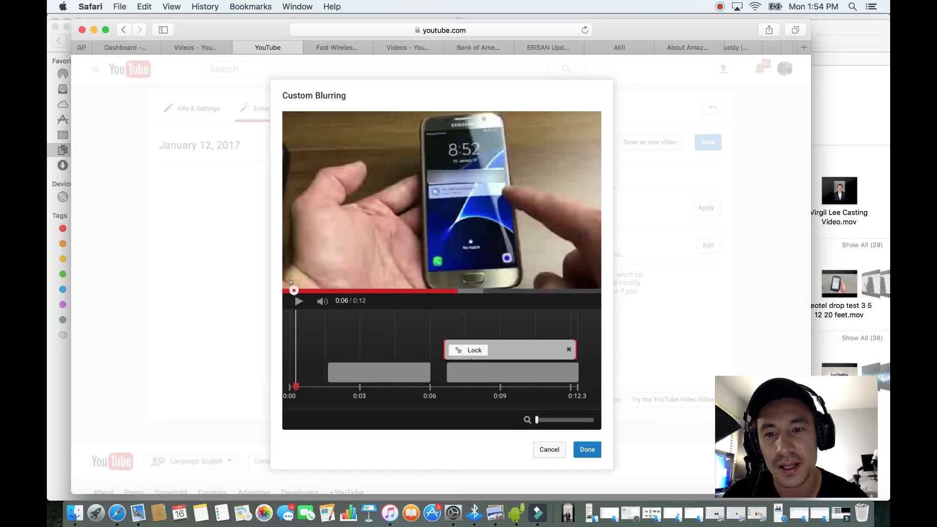
{"action": "left_click", "coordinate": [299, 301]}
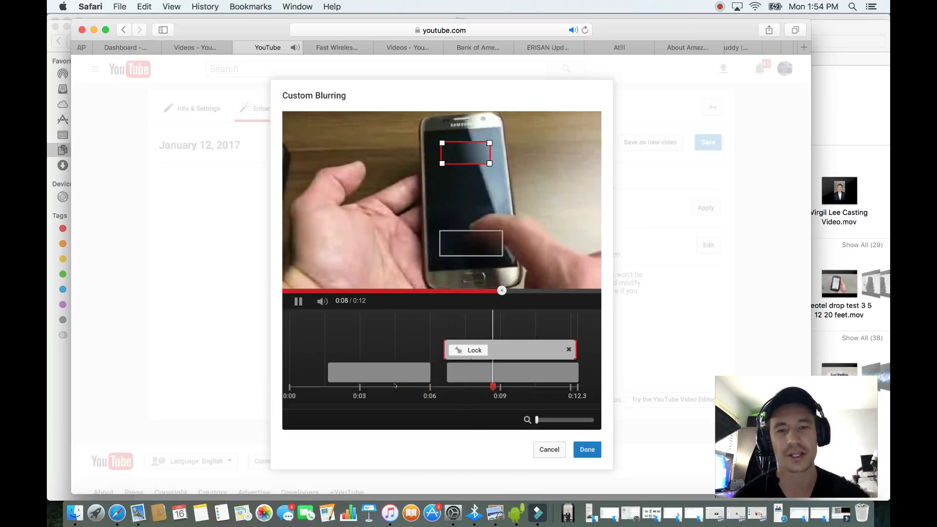
{"action": "key", "text": "space"}
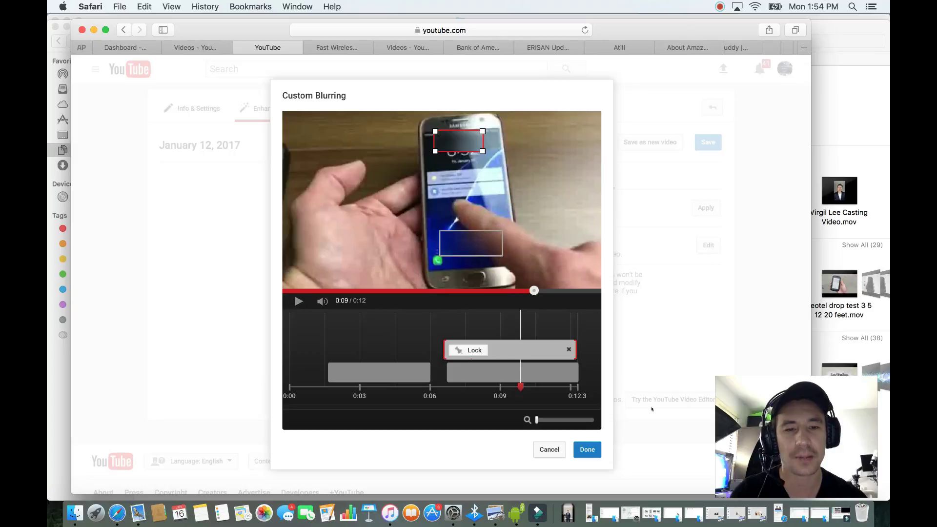
- Apply the custom blurring with Done and pause the blurred preview
{"action": "left_click", "coordinate": [589, 449]}
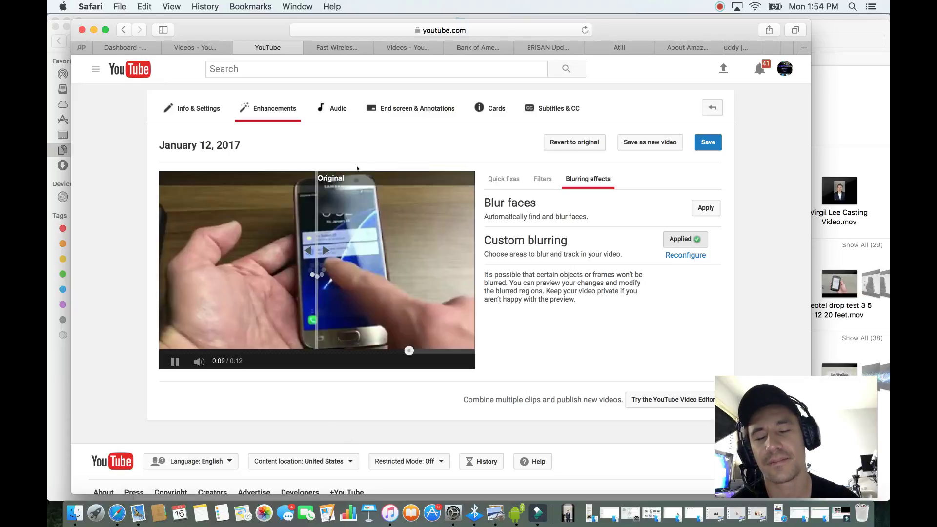
{"action": "left_click", "coordinate": [175, 362]}
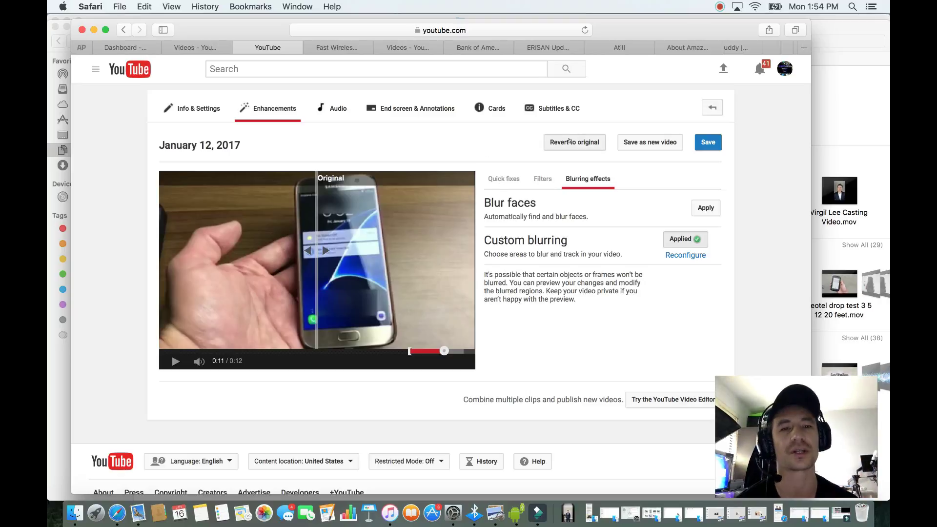
- Open Save as new video twice, cancelling the delete-original prompt both times
{"action": "left_click", "coordinate": [650, 148]}
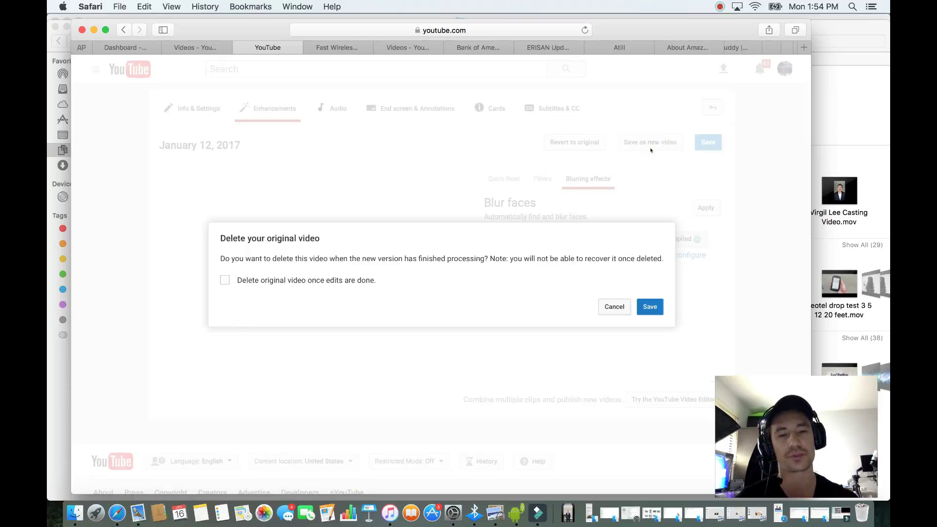
{"action": "left_click", "coordinate": [610, 307]}
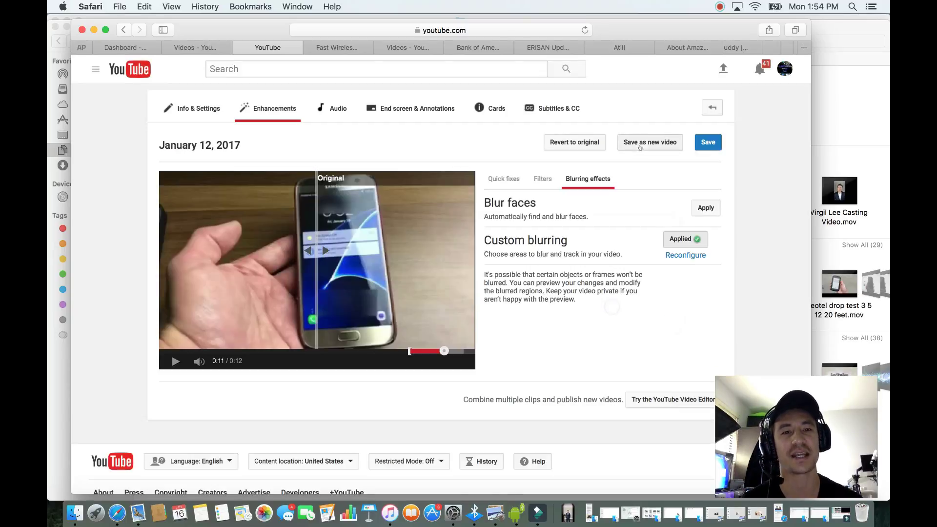
{"action": "left_click", "coordinate": [647, 143]}
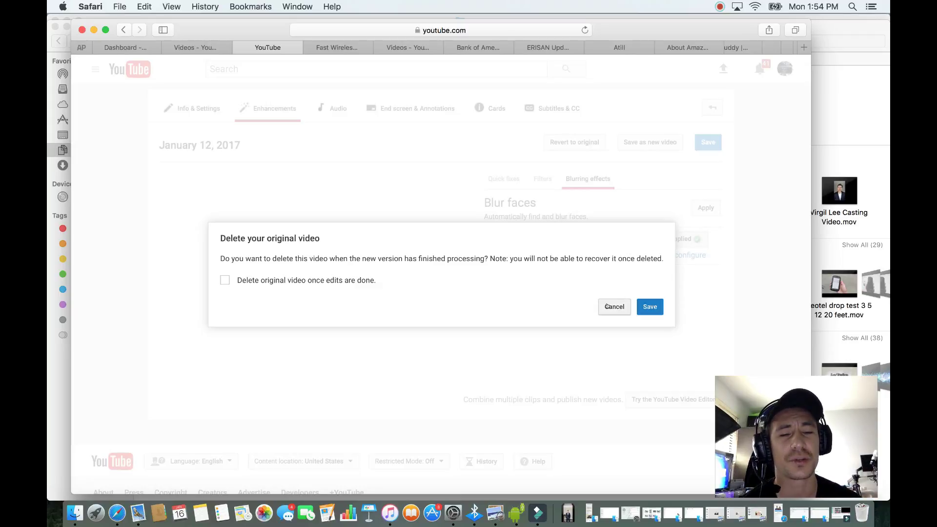
{"action": "left_click", "coordinate": [607, 307]}
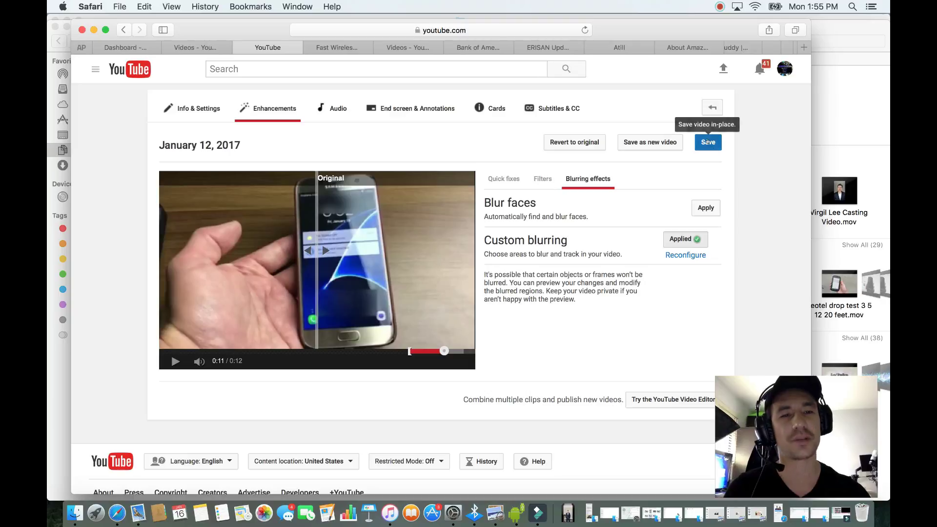
- Save the blurs over the original video, dismissing a stray Lookup popover and confirming
{"action": "left_click", "coordinate": [709, 142]}
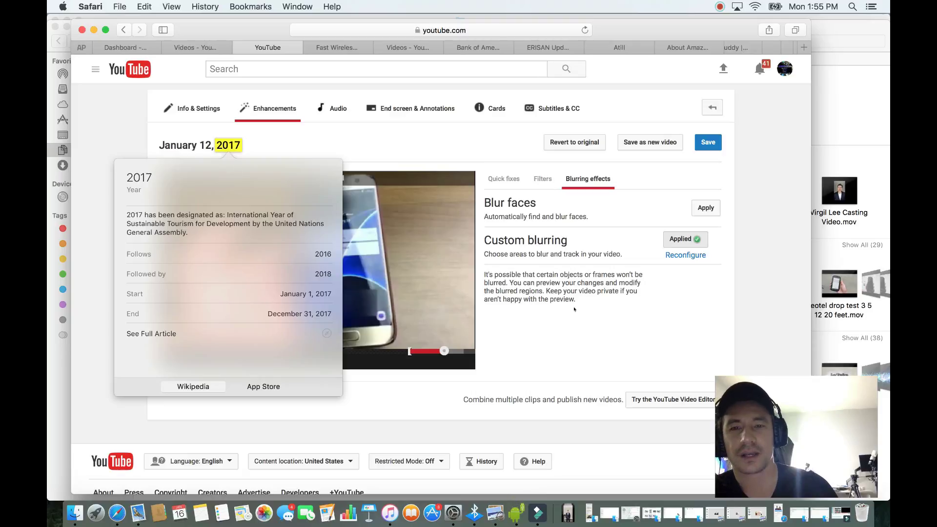
{"action": "left_click", "coordinate": [376, 235]}
{"action": "left_click", "coordinate": [709, 143]}
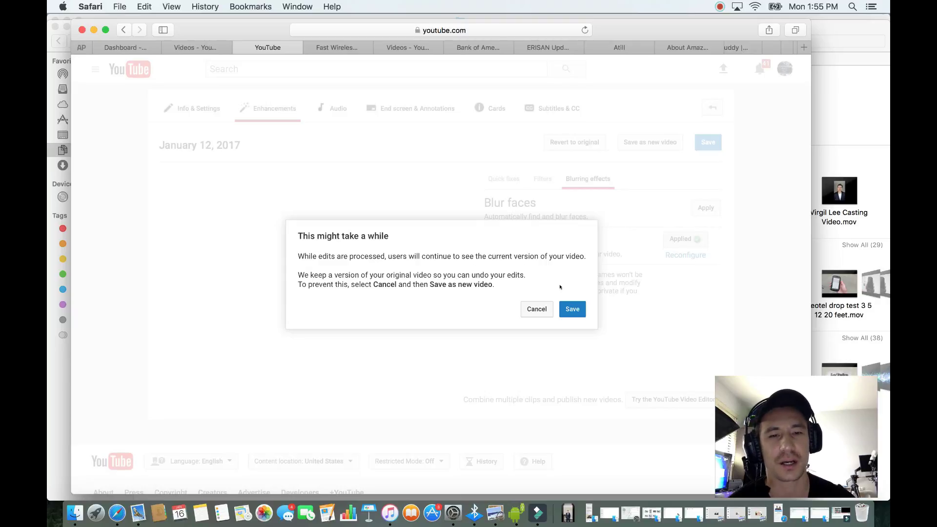
{"action": "left_click", "coordinate": [571, 309]}
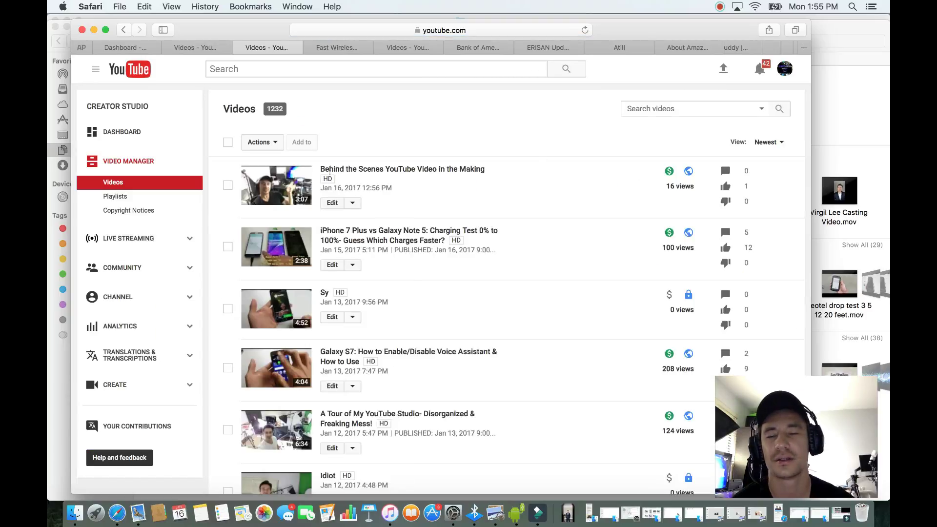
- Scroll the video list down to the 'January 12, 2017' clip and refocus the browser
{"action": "scroll", "coordinate": [533, 348], "scroll_direction": "down", "scroll_amount": 5}
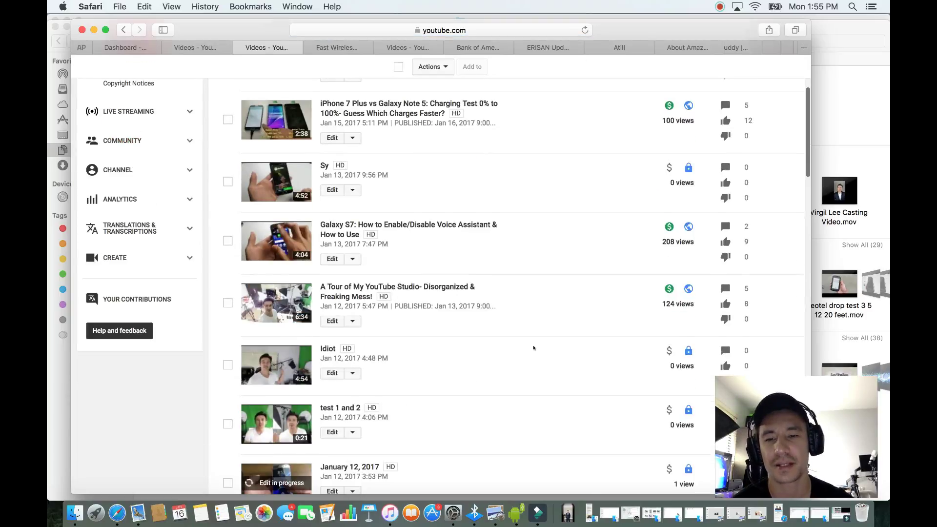
{"action": "scroll", "coordinate": [534, 348], "scroll_direction": "down", "scroll_amount": 5}
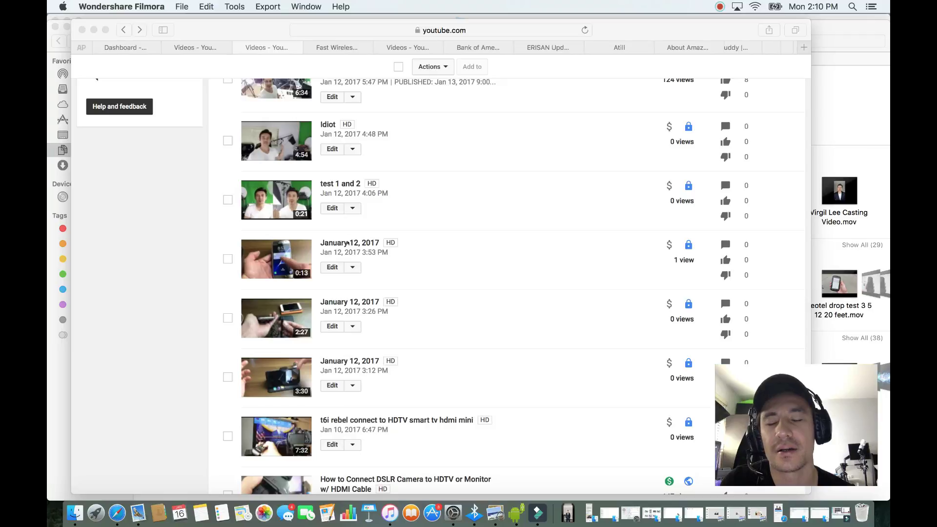
{"action": "left_click", "coordinate": [346, 241]}
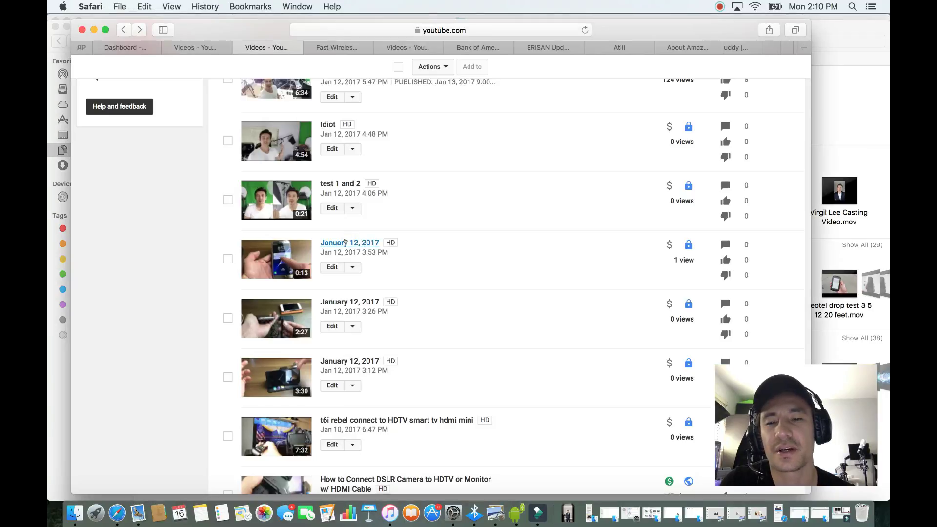
{"action": "left_click", "coordinate": [345, 242]}
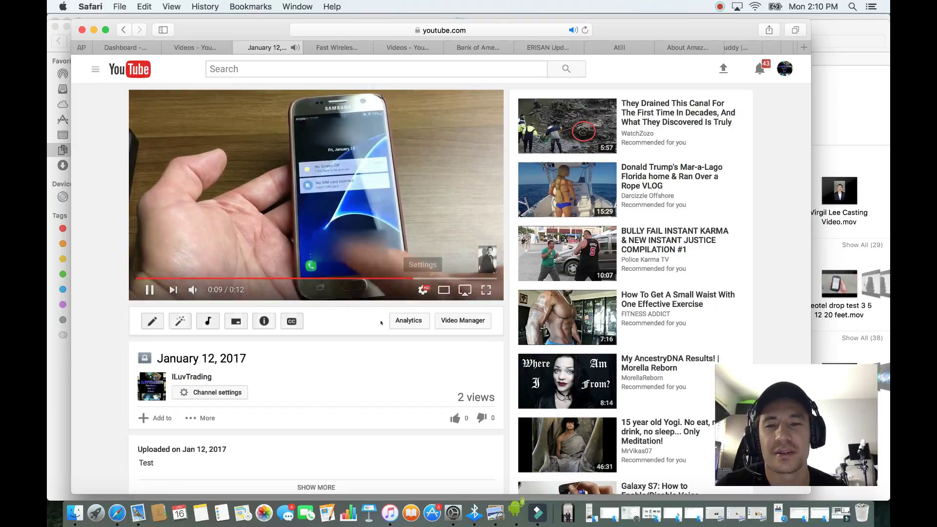
{"action": "left_click", "coordinate": [319, 172]}
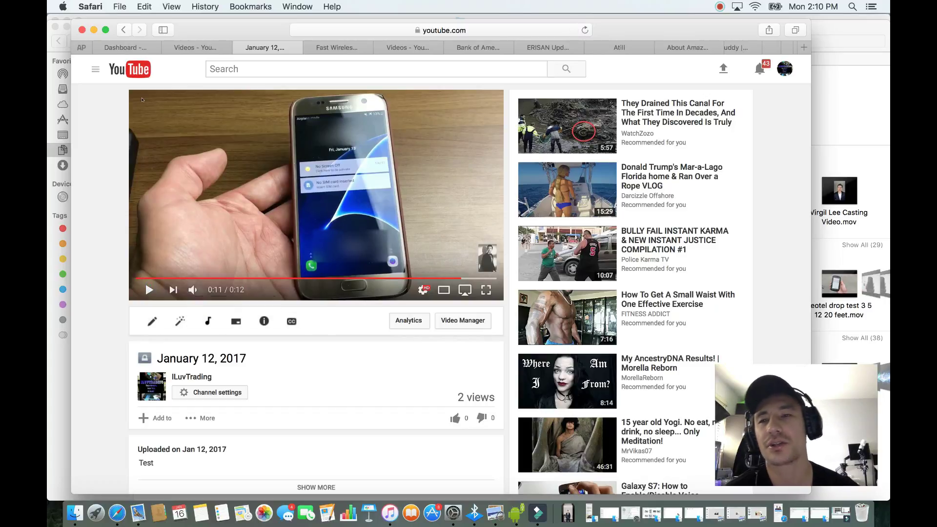
{"action": "left_click", "coordinate": [123, 30]}
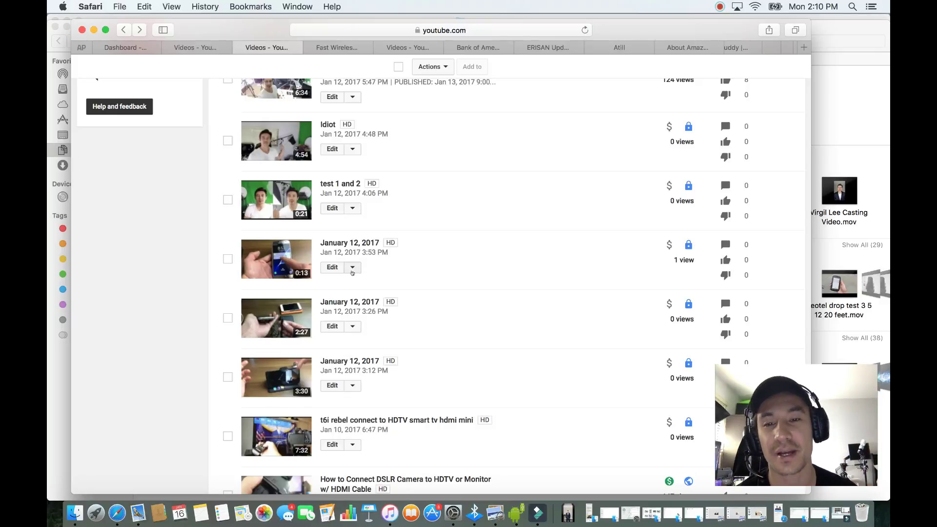
- Reopen the January 12, 2017 clip's Custom Blurring editor from Enhancements' Blurring effects
{"action": "left_click", "coordinate": [362, 296]}
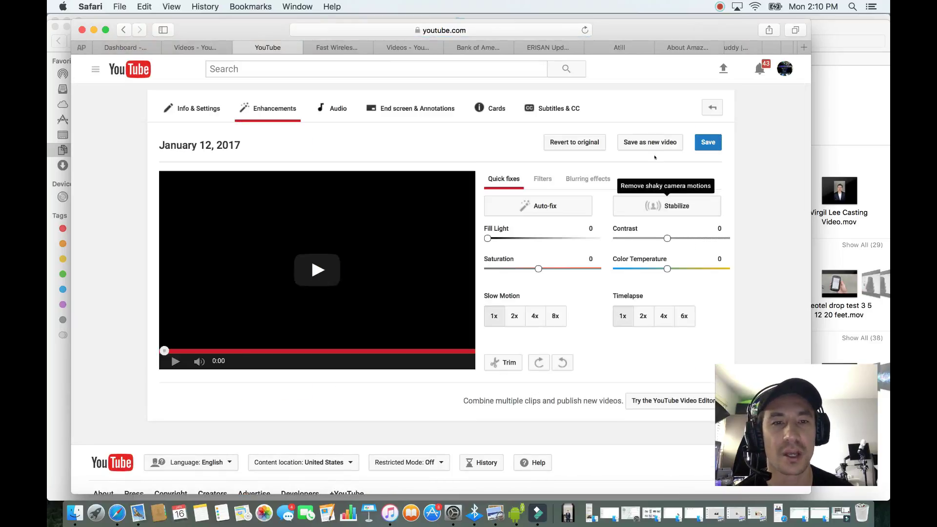
{"action": "left_click", "coordinate": [601, 181]}
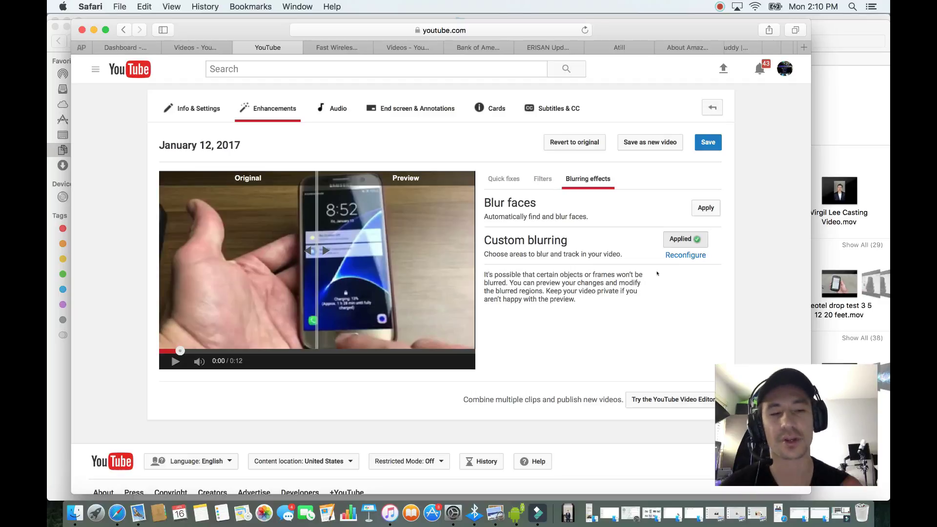
{"action": "left_click", "coordinate": [673, 254]}
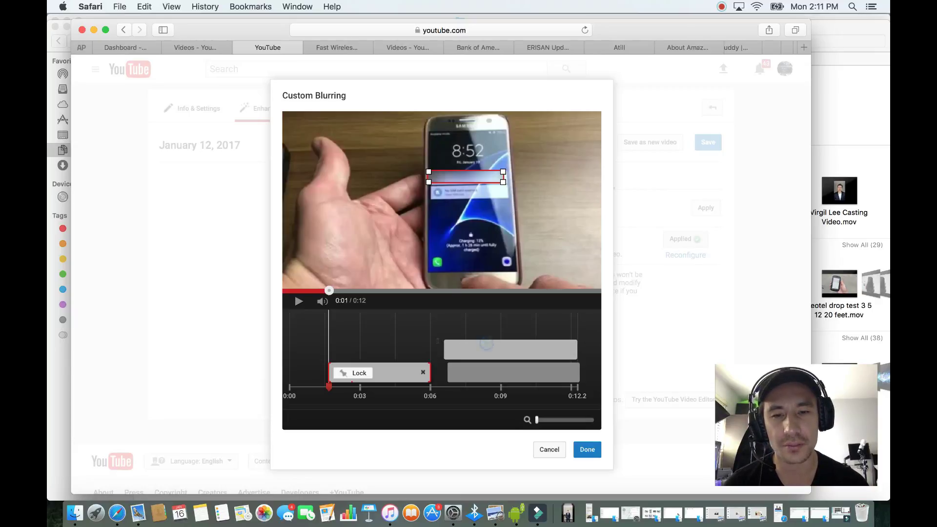
- Shift the upper blur track slightly earlier, apply the custom blurring, and pause the preview
{"action": "left_click", "coordinate": [483, 351]}
{"action": "mouse_move", "coordinate": [517, 344]}
{"action": "left_mouse_down"}
{"action": "mouse_move", "coordinate": [469, 343]}
{"action": "mouse_move", "coordinate": [509, 346]}
{"action": "left_mouse_up"}
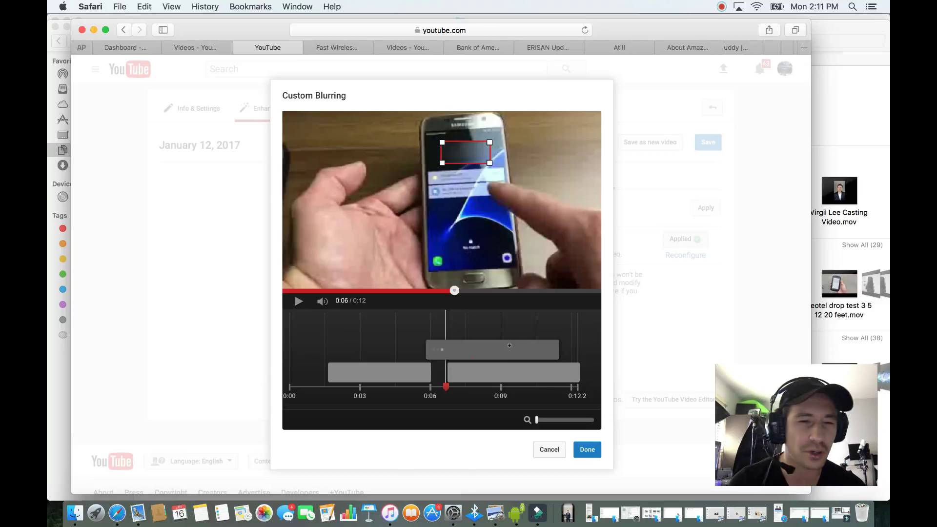
{"action": "left_click", "coordinate": [510, 346]}
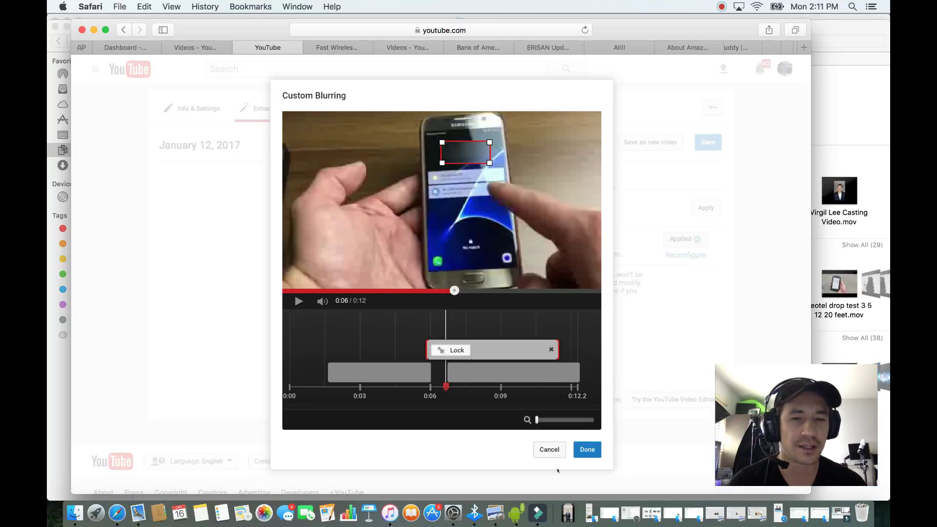
{"action": "left_click", "coordinate": [588, 449]}
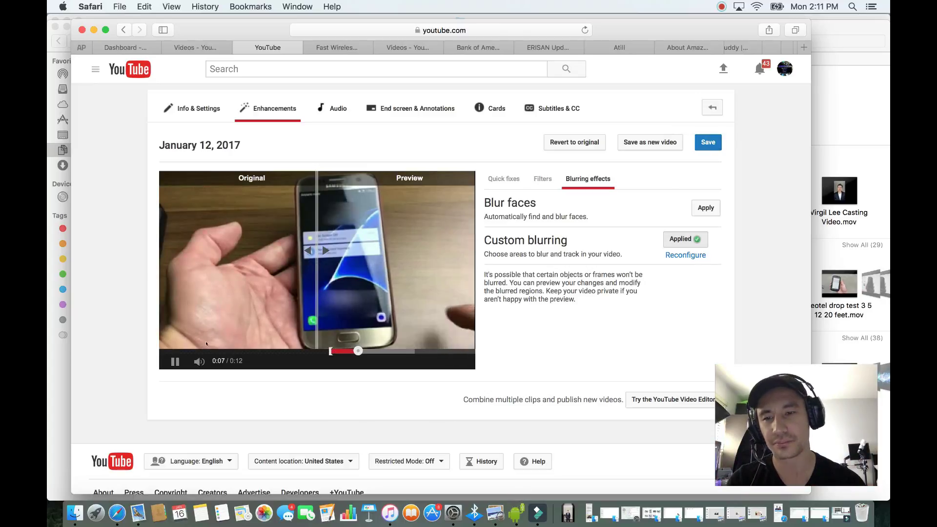
{"action": "key", "text": "space"}
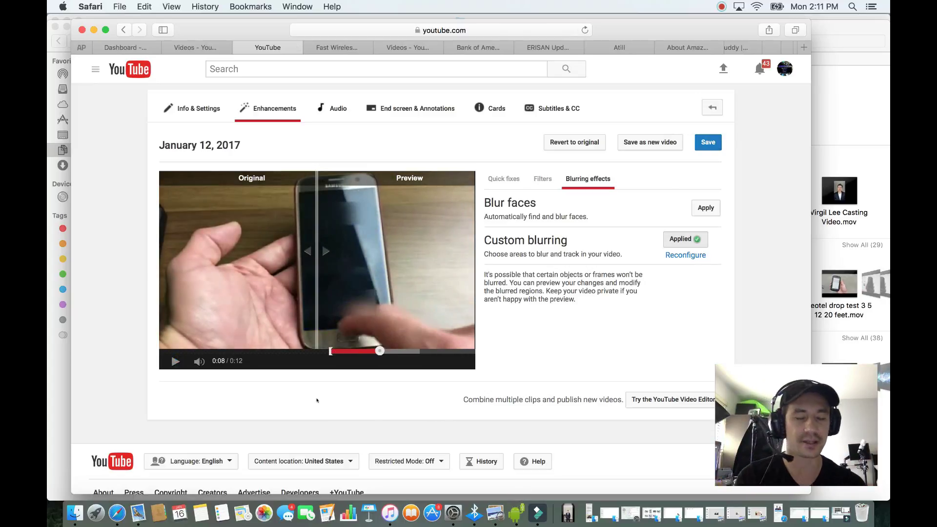